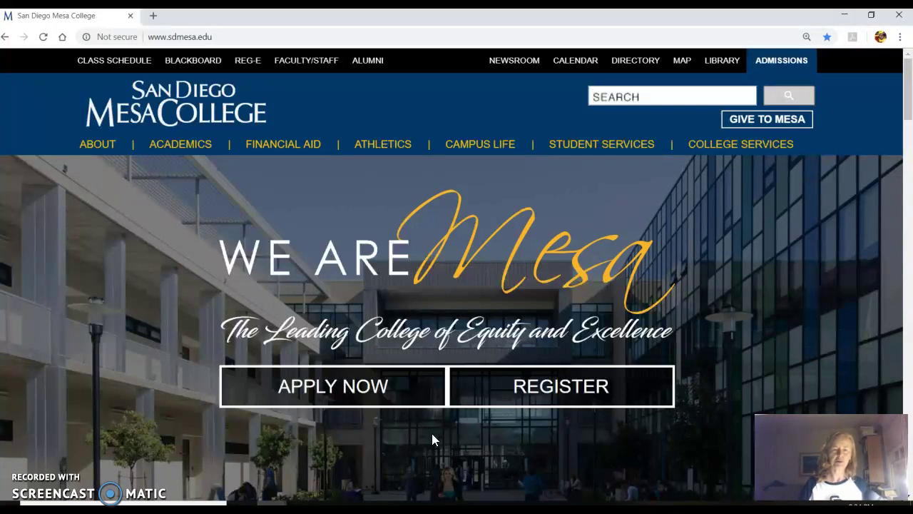
- Go to the college library's research page and open its Article and Reference Databases list
{"action": "left_click", "coordinate": [733, 495]}
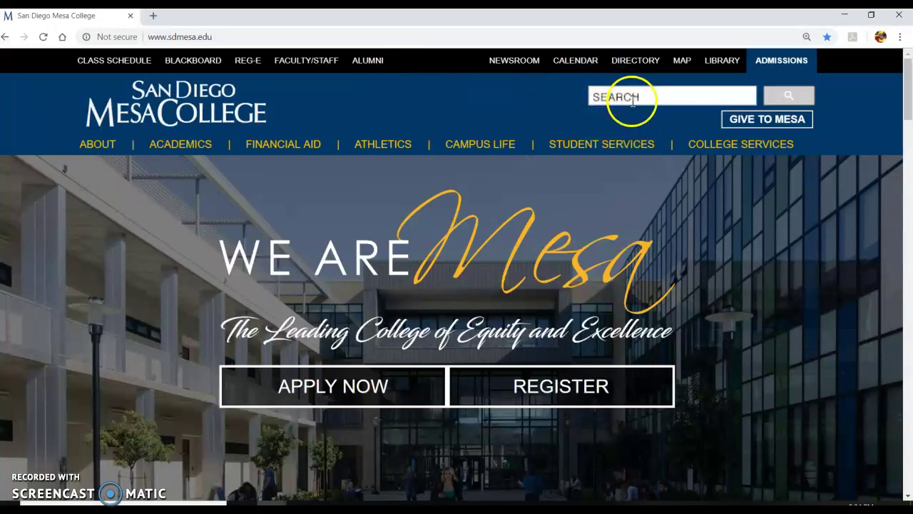
{"action": "left_click", "coordinate": [721, 63]}
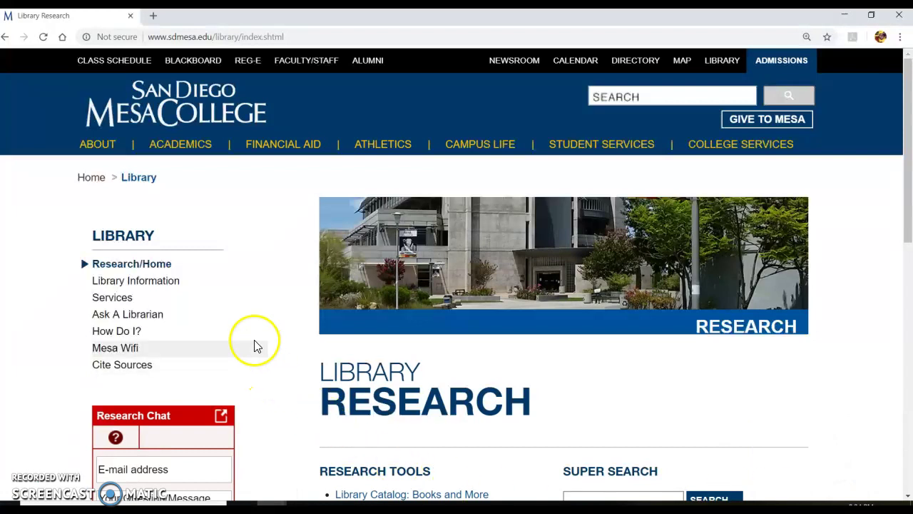
{"action": "scroll", "coordinate": [526, 369], "scroll_direction": "down", "scroll_amount": 3}
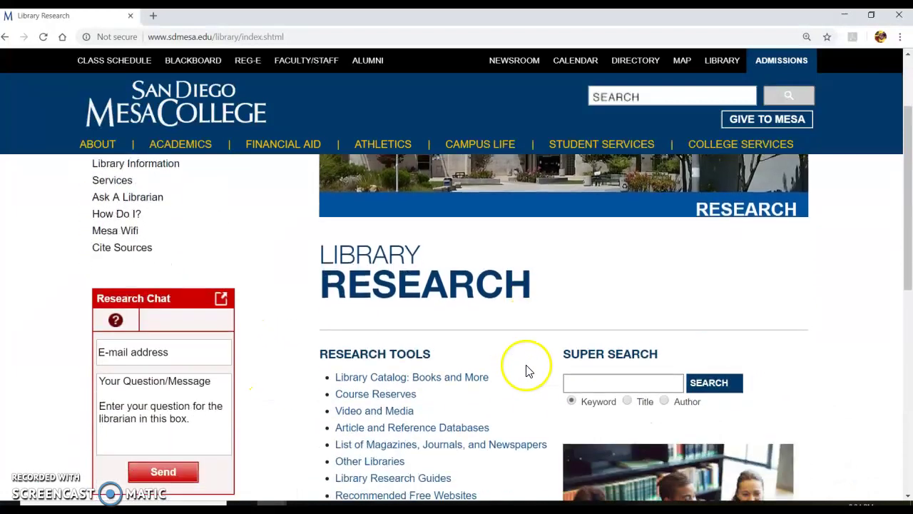
{"action": "left_click", "coordinate": [409, 364]}
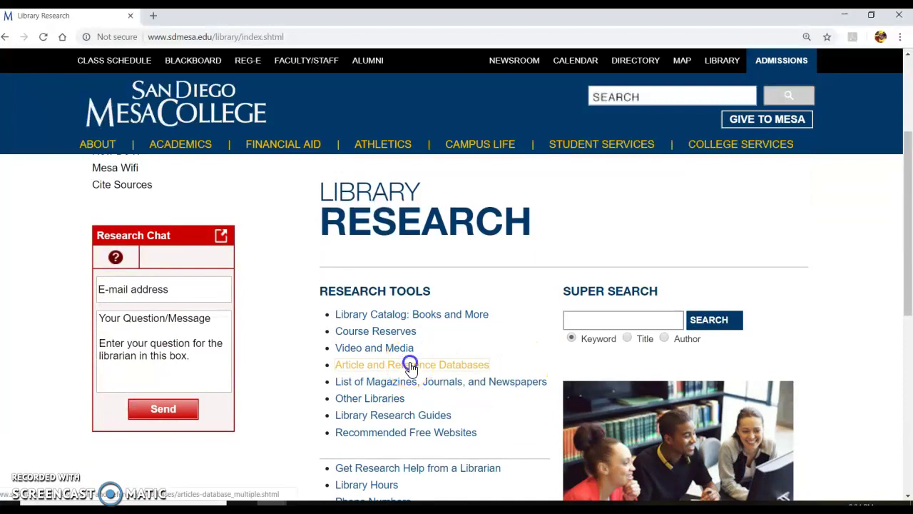
- Look through the multi-subject article databases and open JSTOR
{"action": "scroll", "coordinate": [411, 369], "scroll_direction": "down", "scroll_amount": 3}
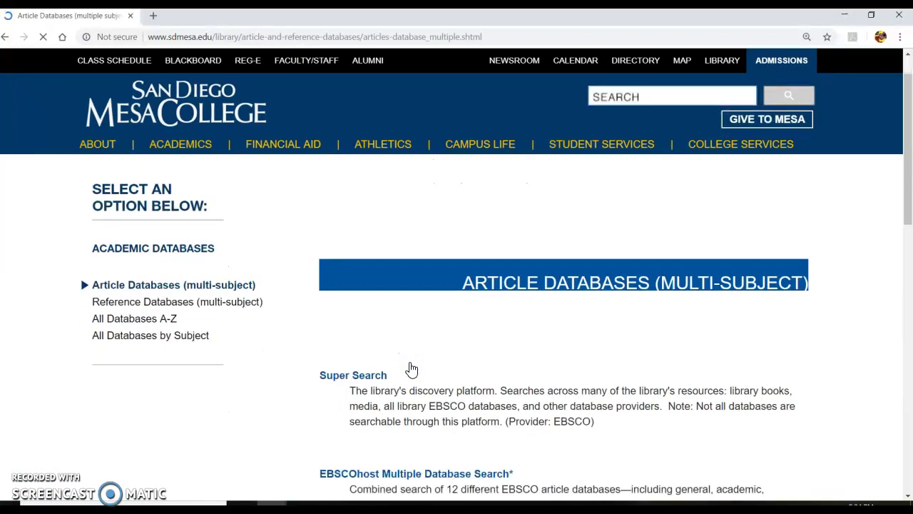
{"action": "left_click", "coordinate": [383, 218]}
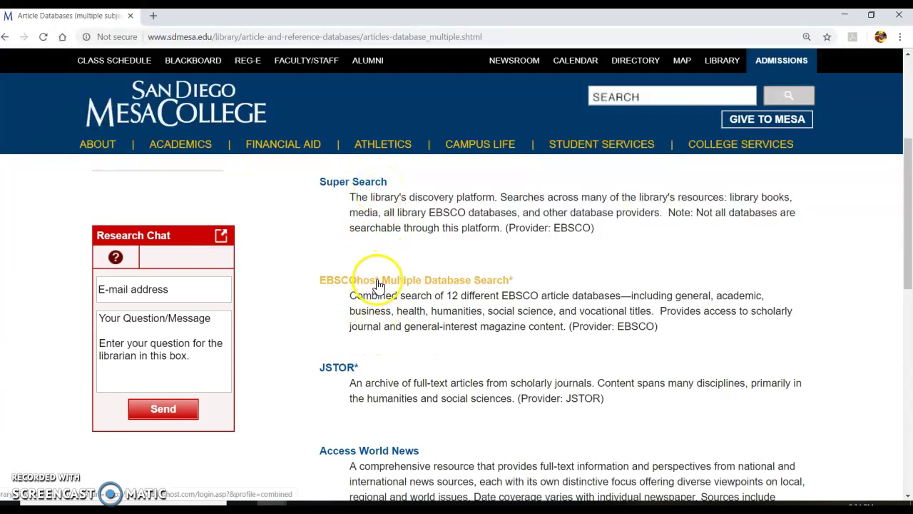
{"action": "scroll", "coordinate": [379, 289], "scroll_direction": "down", "scroll_amount": 1}
{"action": "scroll", "coordinate": [379, 285], "scroll_direction": "down", "scroll_amount": 4}
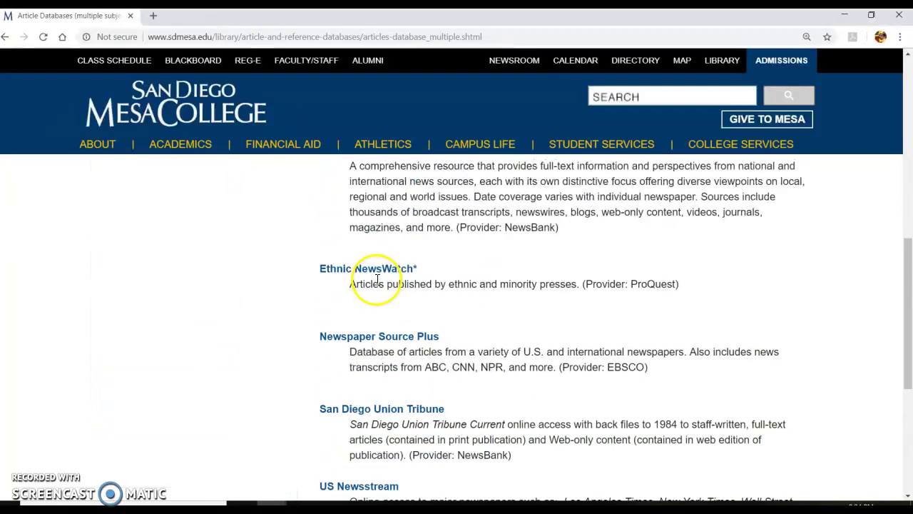
{"action": "scroll", "coordinate": [378, 278], "scroll_direction": "down", "scroll_amount": 3}
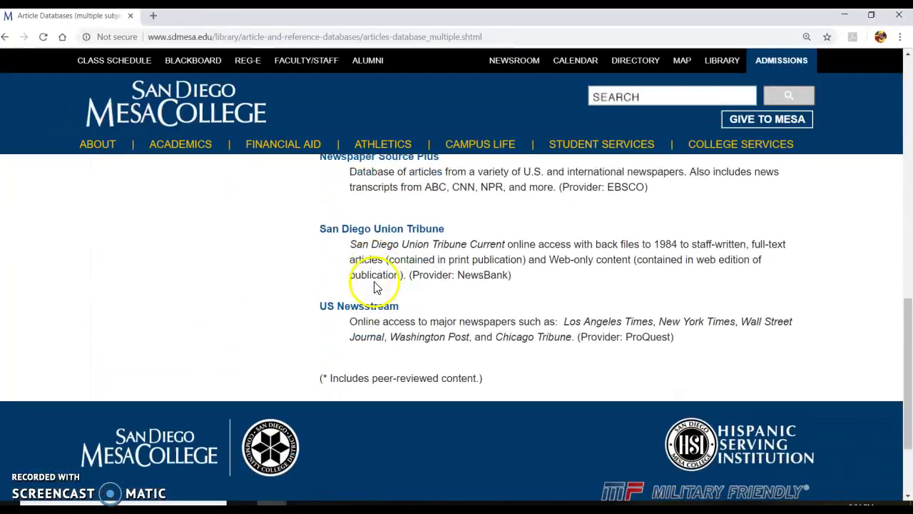
{"action": "scroll", "coordinate": [376, 282], "scroll_direction": "up", "scroll_amount": 4}
{"action": "scroll", "coordinate": [376, 281], "scroll_direction": "up", "scroll_amount": 4}
{"action": "scroll", "coordinate": [376, 288], "scroll_direction": "down", "scroll_amount": 1}
{"action": "scroll", "coordinate": [376, 289], "scroll_direction": "down", "scroll_amount": 1}
{"action": "scroll", "coordinate": [376, 281], "scroll_direction": "up", "scroll_amount": 1}
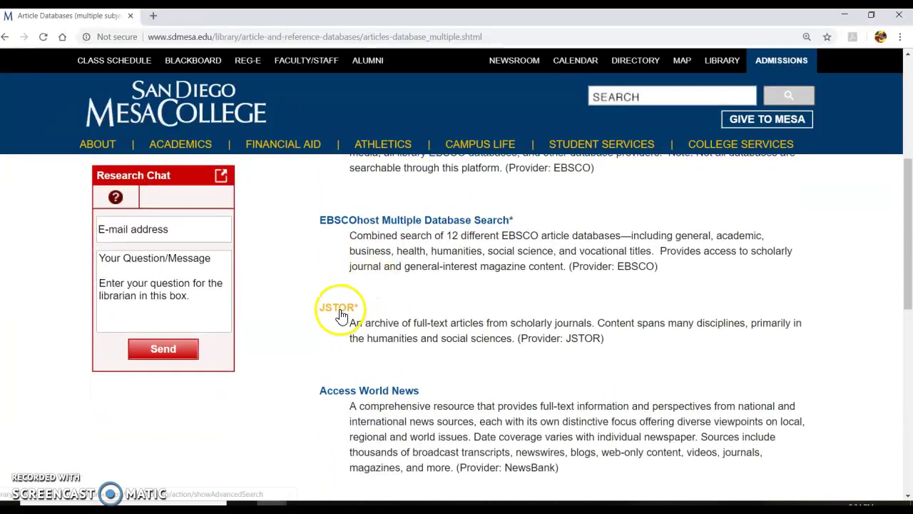
{"action": "left_click", "coordinate": [341, 310]}
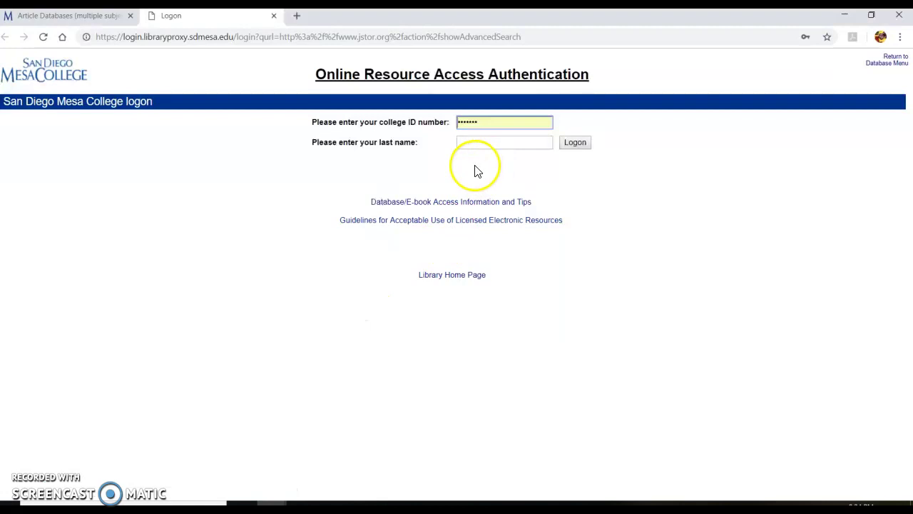
- Fill in the last name on the college logon form and log on to reach JSTOR
{"action": "left_click", "coordinate": [473, 143]}
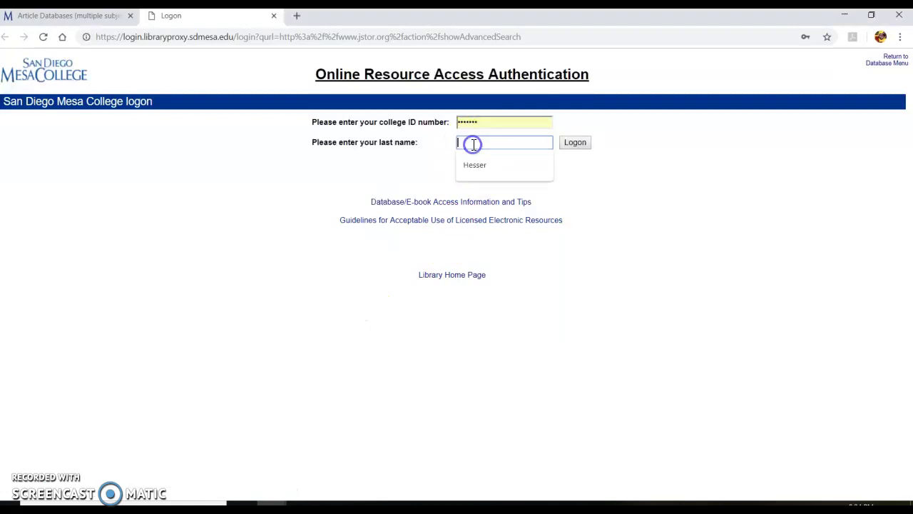
{"action": "left_click", "coordinate": [492, 165]}
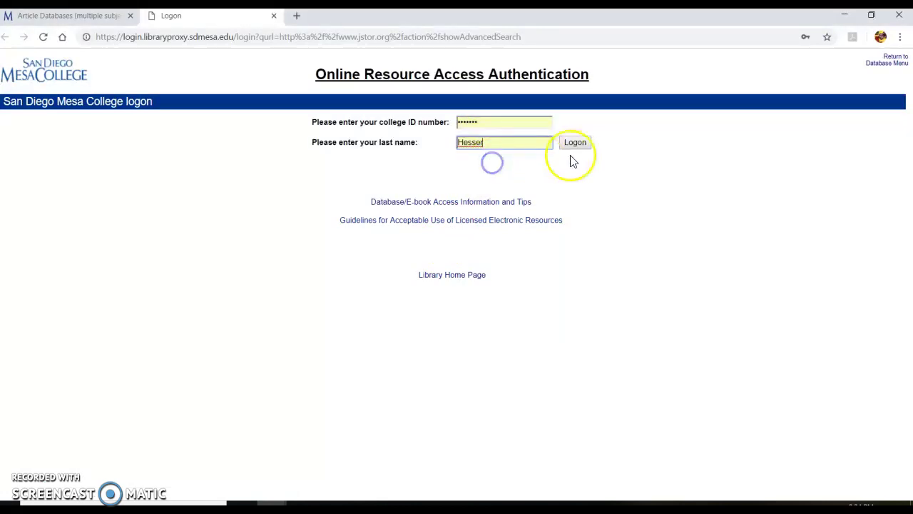
{"action": "left_click", "coordinate": [575, 144]}
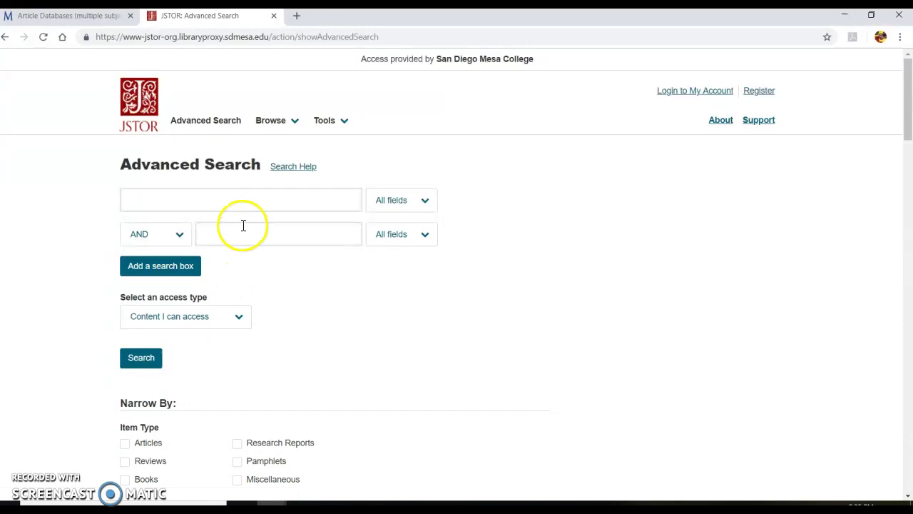
- Run an advanced search for Caravaggio in all fields, limited to content I can access
{"action": "left_click", "coordinate": [259, 199]}
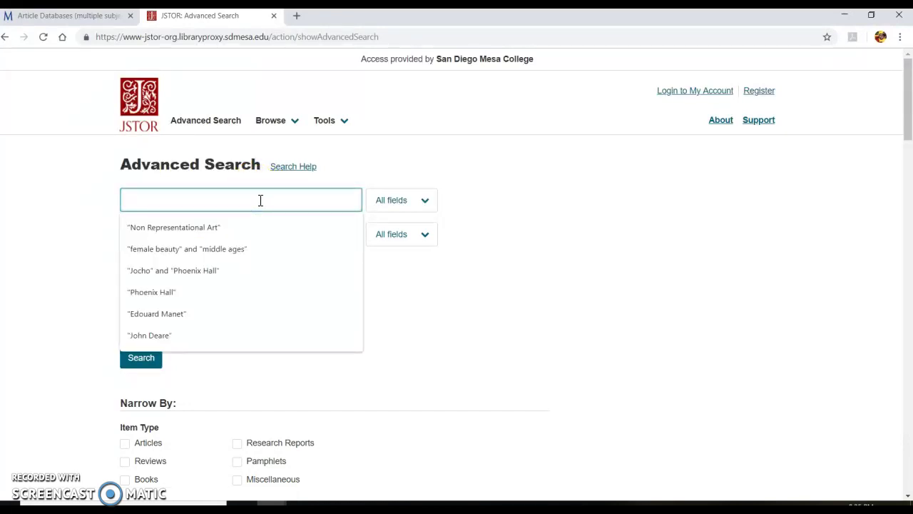
{"action": "type", "text": "Caravaggio"}
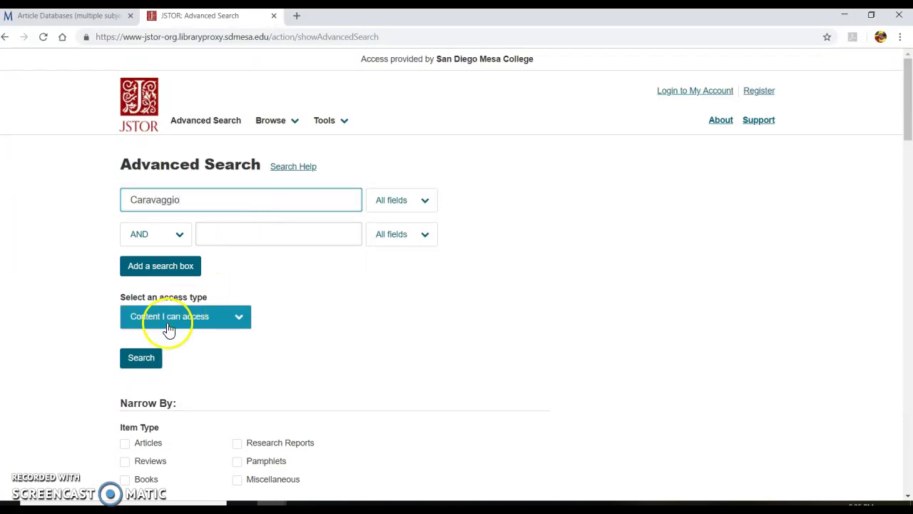
{"action": "left_click", "coordinate": [140, 357]}
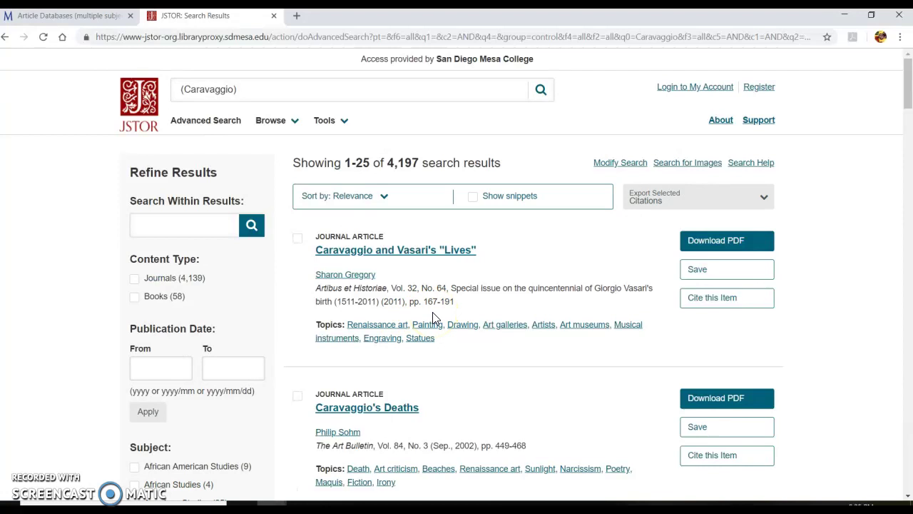
- Narrow the search by changing the query to "(Caravaggio) and (portraits)" and run it again
{"action": "left_click", "coordinate": [264, 86]}
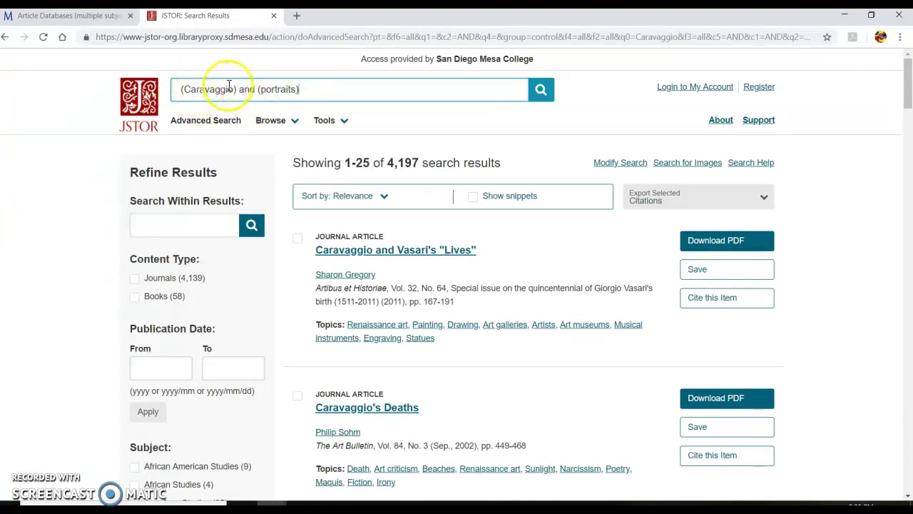
{"action": "left_click", "coordinate": [236, 89]}
{"action": "key", "text": "BackSpace"}
{"action": "type", "text": ")"}
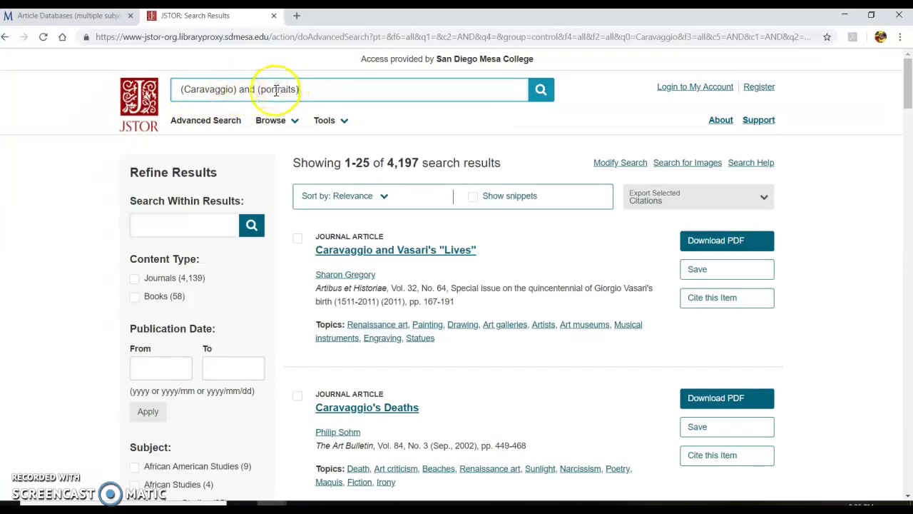
{"action": "left_click", "coordinate": [540, 93]}
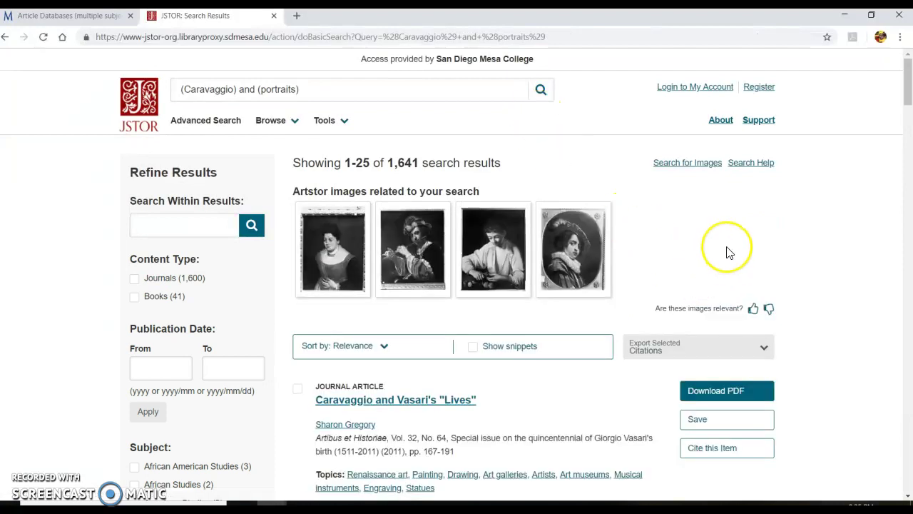
- Browse the search results and open the PDF of "Caravaggio and Vasari's 'Lives'", accepting JSTOR's terms and conditions
{"action": "scroll", "coordinate": [728, 253], "scroll_direction": "down", "scroll_amount": 3}
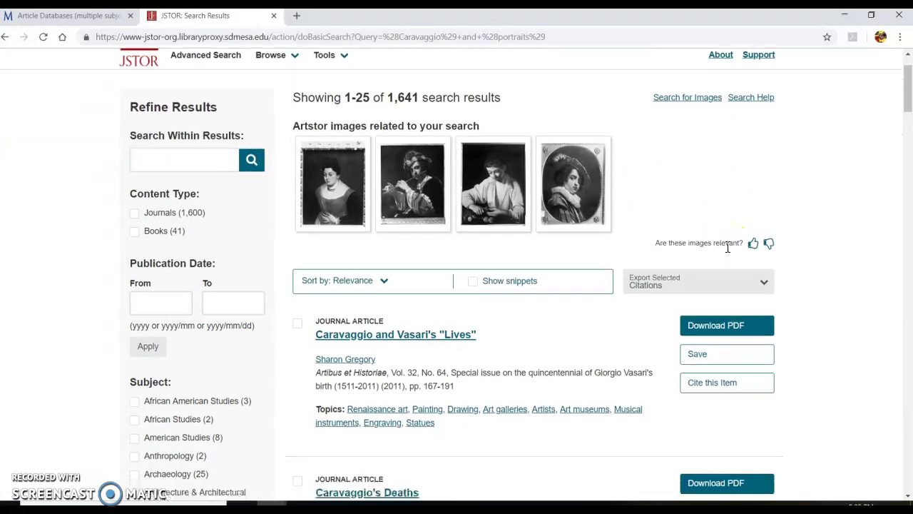
{"action": "scroll", "coordinate": [629, 258], "scroll_direction": "down", "scroll_amount": 1}
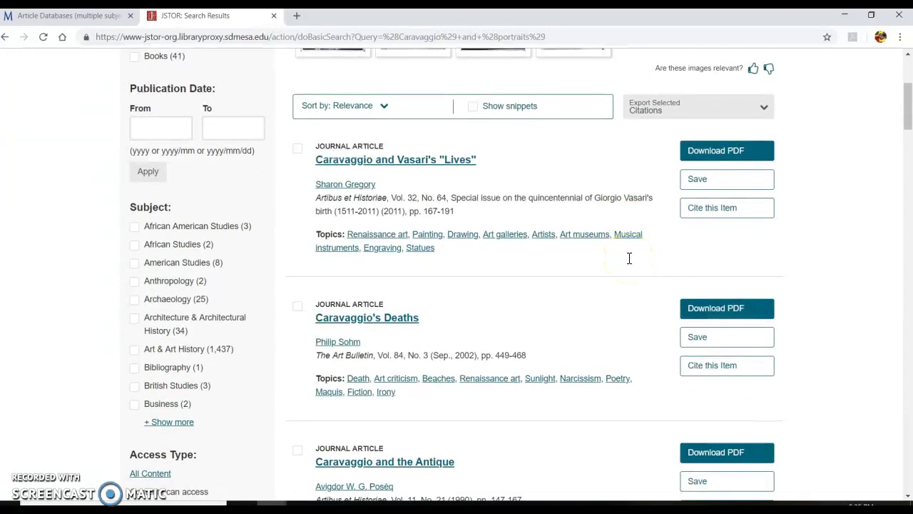
{"action": "scroll", "coordinate": [629, 257], "scroll_direction": "down", "scroll_amount": 1}
{"action": "scroll", "coordinate": [629, 261], "scroll_direction": "down", "scroll_amount": 1}
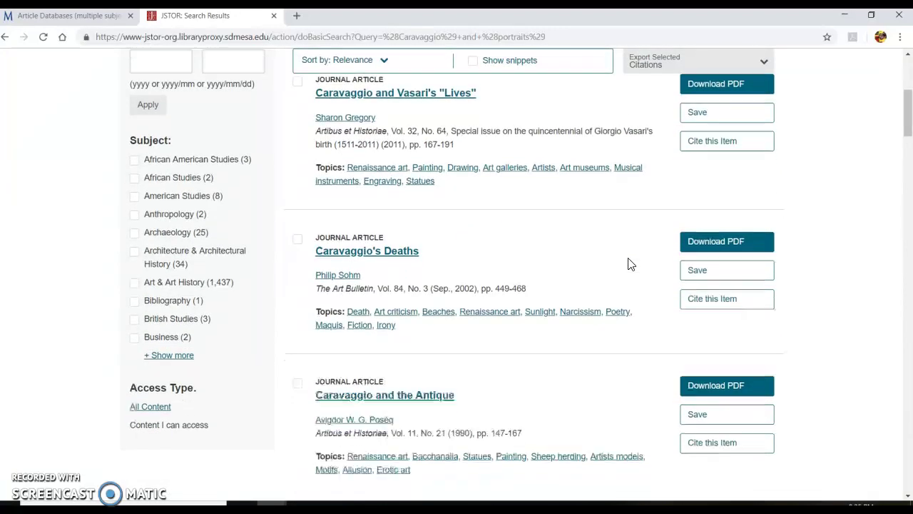
{"action": "scroll", "coordinate": [629, 262], "scroll_direction": "down", "scroll_amount": 1}
{"action": "scroll", "coordinate": [631, 261], "scroll_direction": "up", "scroll_amount": 3}
{"action": "left_click", "coordinate": [732, 147]}
{"action": "left_click", "coordinate": [731, 150]}
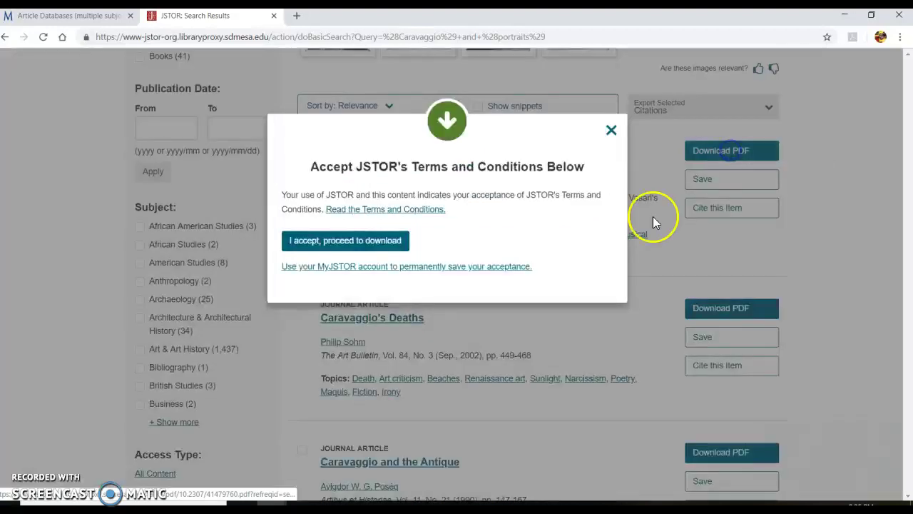
{"action": "left_click", "coordinate": [332, 248]}
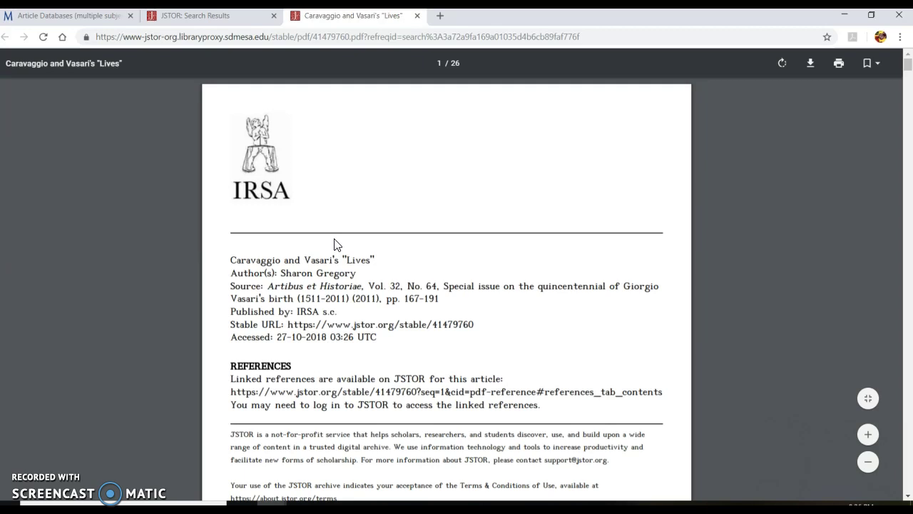
- Start saving a copy of the article PDF and name the file Gregory-2011
{"action": "left_click", "coordinate": [404, 213]}
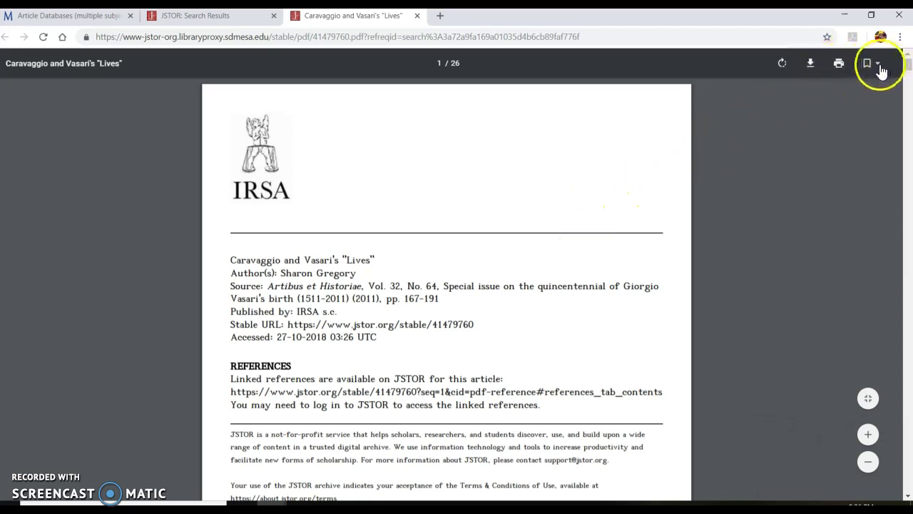
{"action": "right_click", "coordinate": [716, 183]}
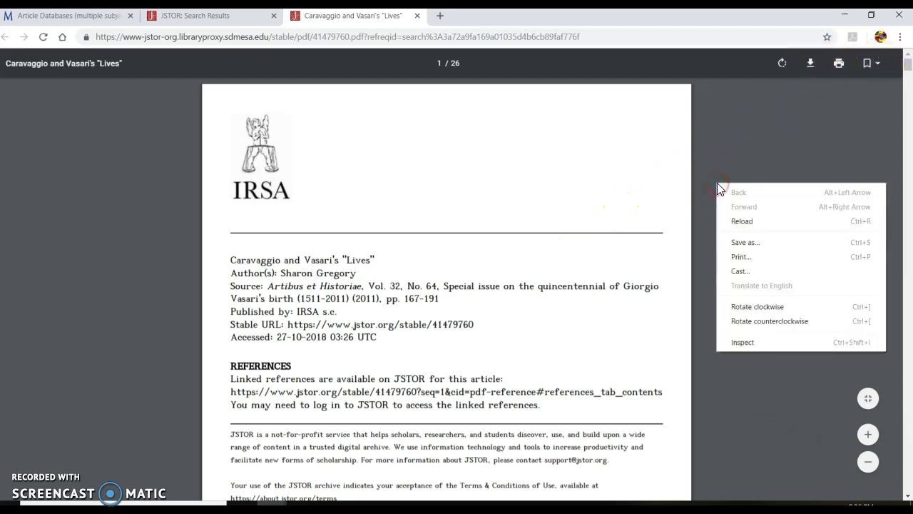
{"action": "left_click", "coordinate": [759, 243]}
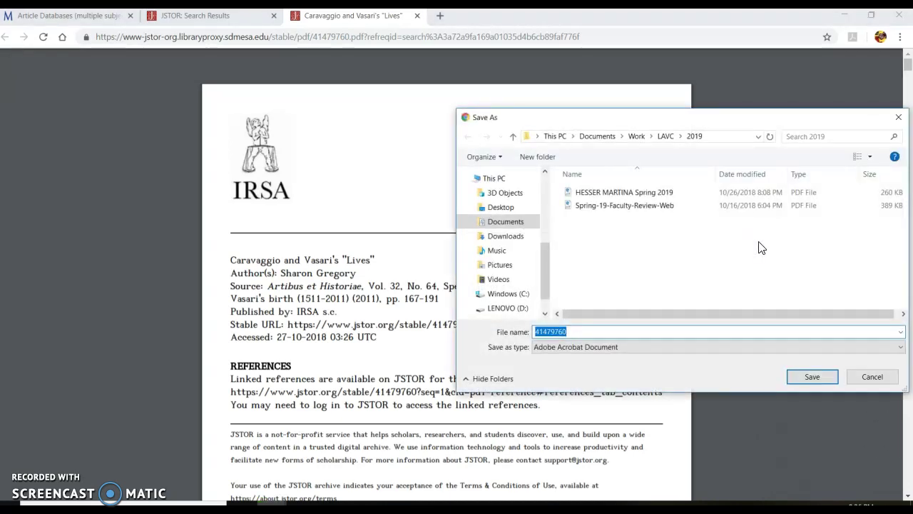
{"action": "type", "text": "Gregory-2011"}
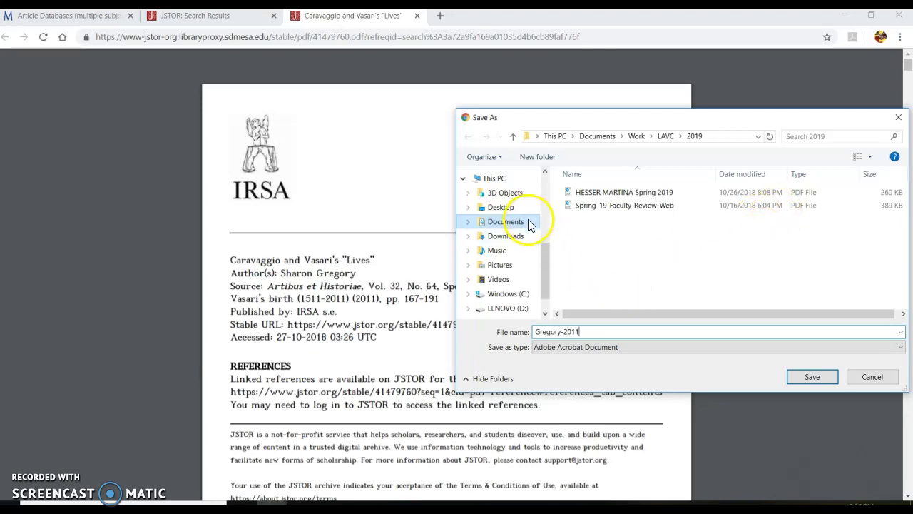
- Create a folder named Literature inside the Work folder and save the article PDF in it
{"action": "left_click", "coordinate": [637, 136]}
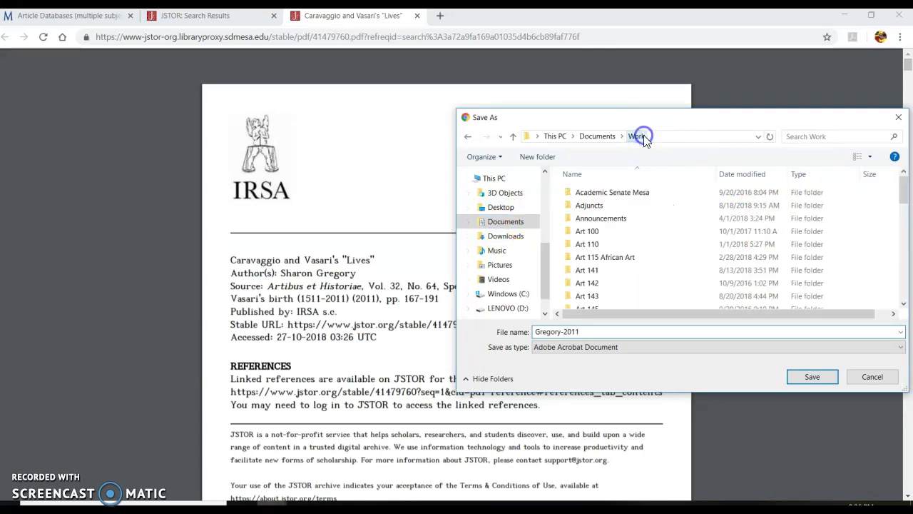
{"action": "scroll", "coordinate": [657, 226], "scroll_direction": "down", "scroll_amount": 10}
{"action": "left_click", "coordinate": [538, 157]}
{"action": "type", "text": "Litert"}
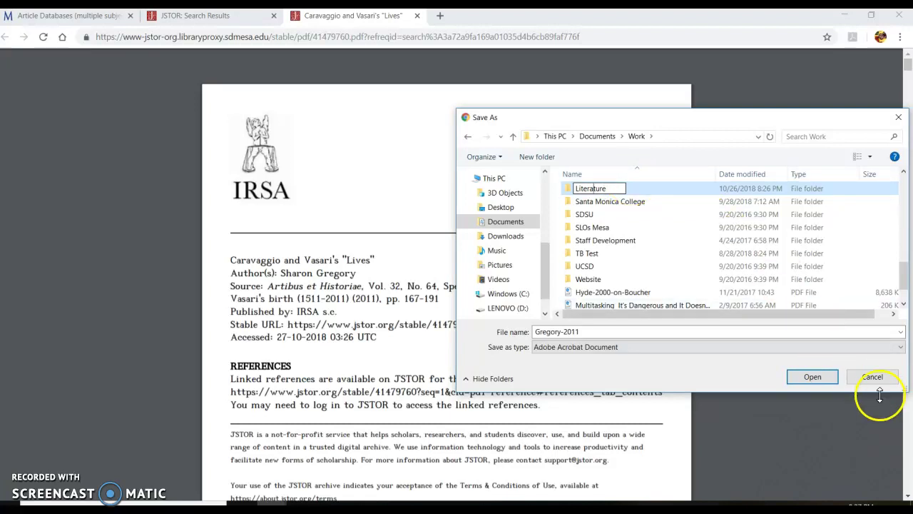
{"action": "left_click", "coordinate": [824, 379]}
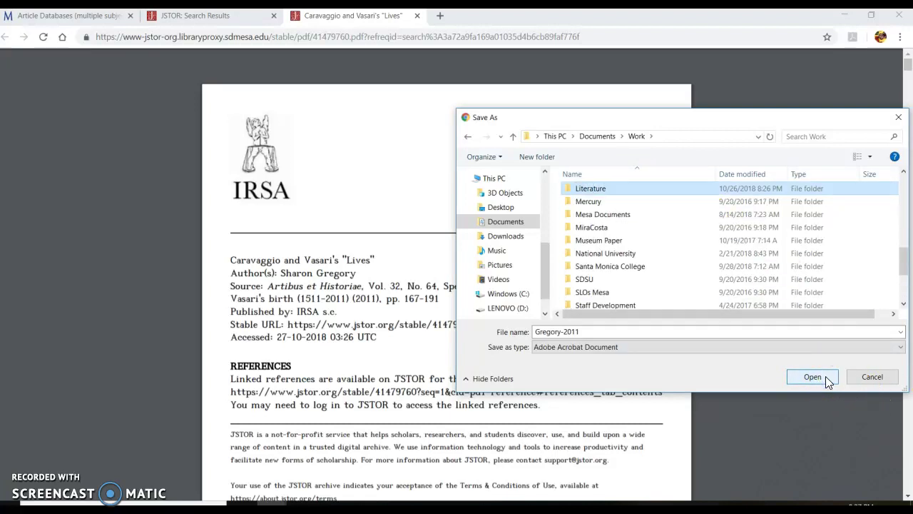
{"action": "left_click", "coordinate": [826, 377]}
{"action": "left_click", "coordinate": [826, 377]}
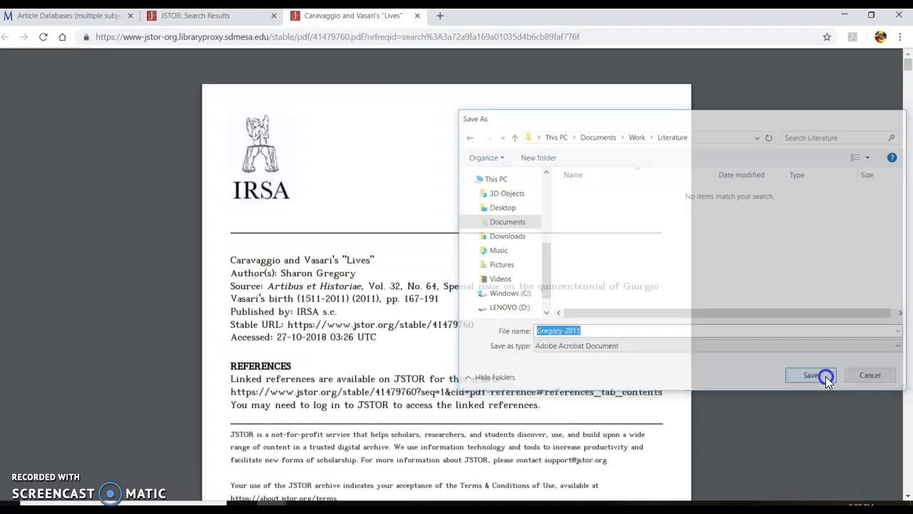